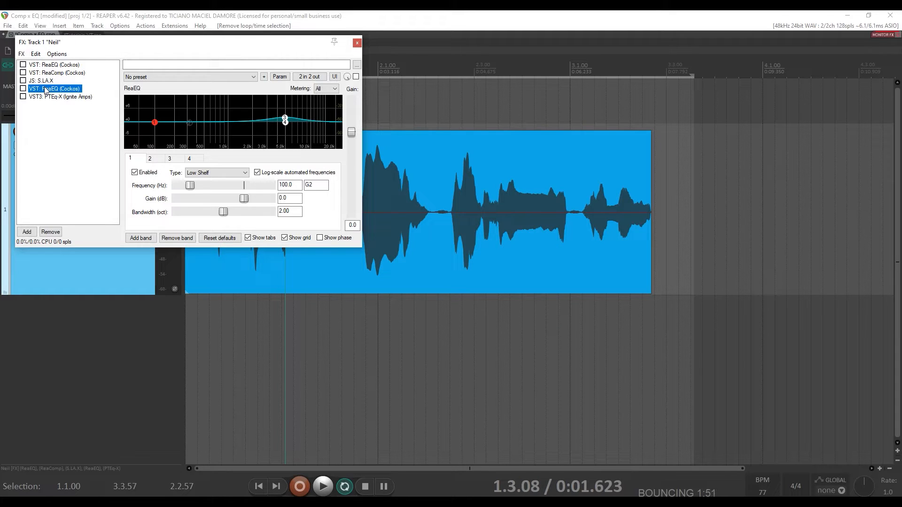
Review the settings of the ReaComp and S.LA.X compressors in the vocal track's effects chain.
{"action": "left_click", "coordinate": [51, 73]}
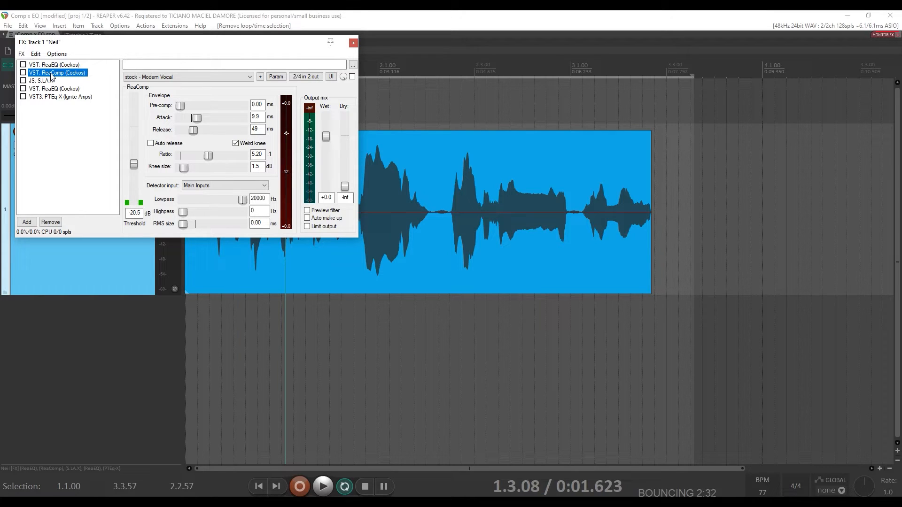
{"action": "left_click", "coordinate": [49, 82]}
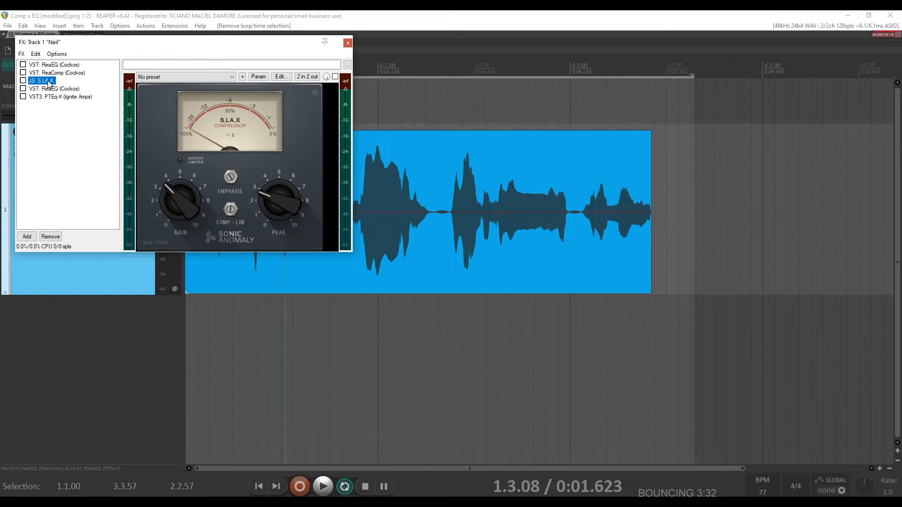
{"action": "left_click_drag", "start_coordinate": [129, 42], "coordinate": [272, 262]}
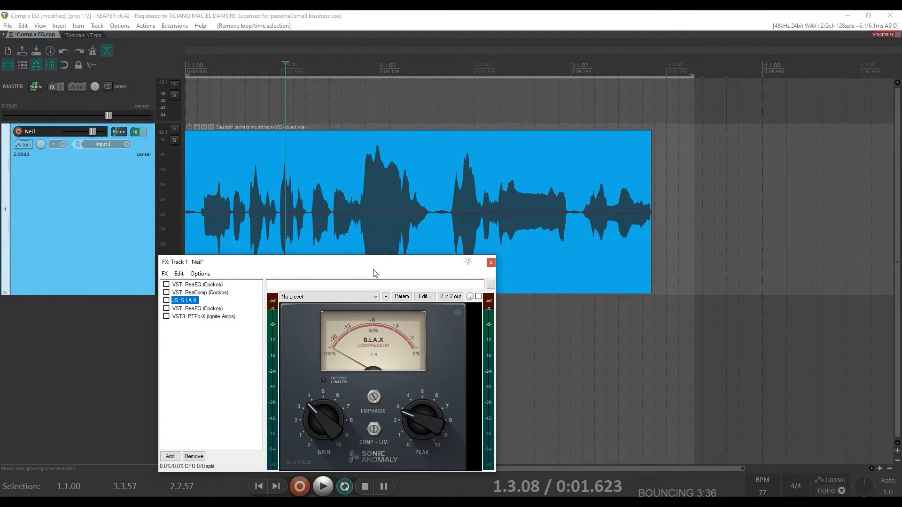
{"action": "left_click_drag", "start_coordinate": [354, 266], "coordinate": [365, 68]}
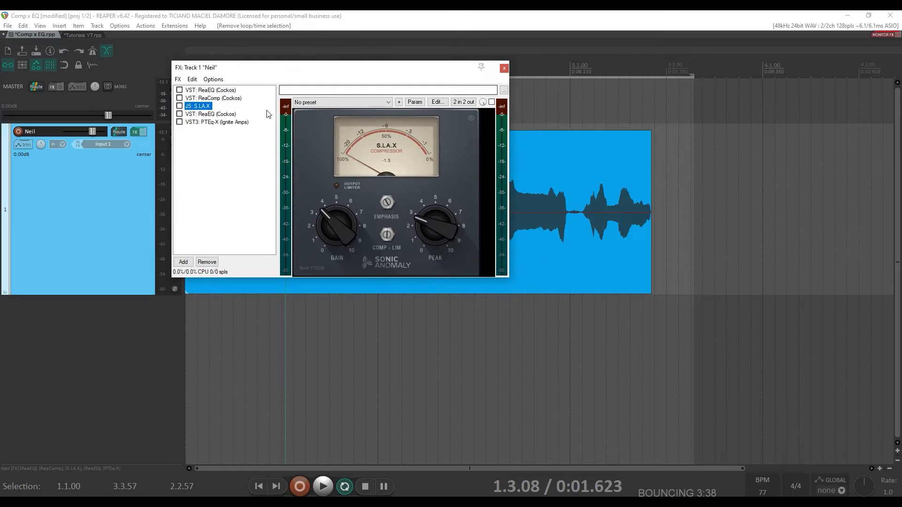
Enable the first ReaEQ on the vocal track and activate its high-pass band 1 and cut bands 2 and 3.
{"action": "left_click", "coordinate": [210, 90]}
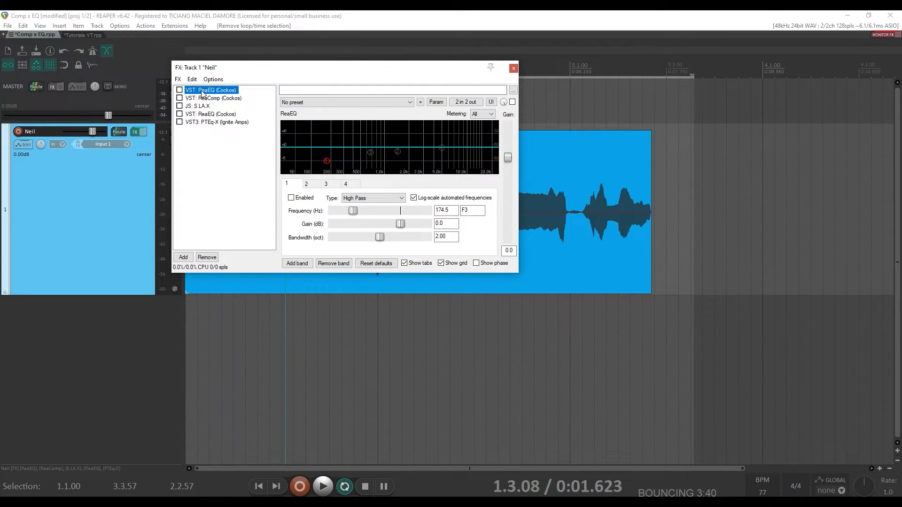
{"action": "left_click", "coordinate": [180, 90]}
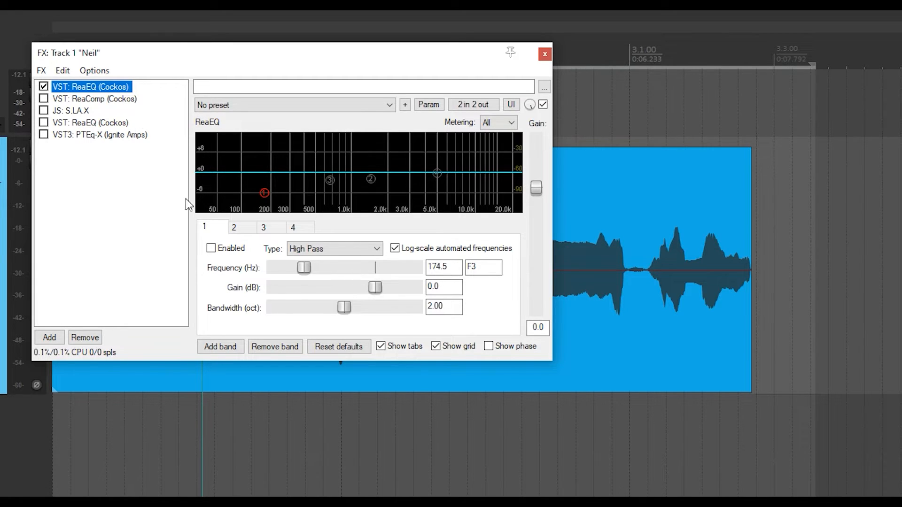
{"action": "left_click", "coordinate": [211, 248]}
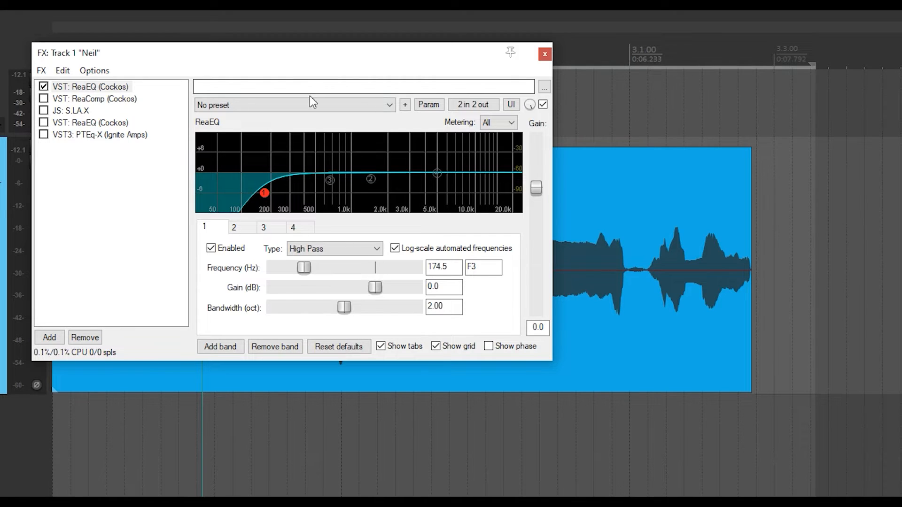
{"action": "left_click", "coordinate": [246, 230]}
{"action": "left_click", "coordinate": [211, 248]}
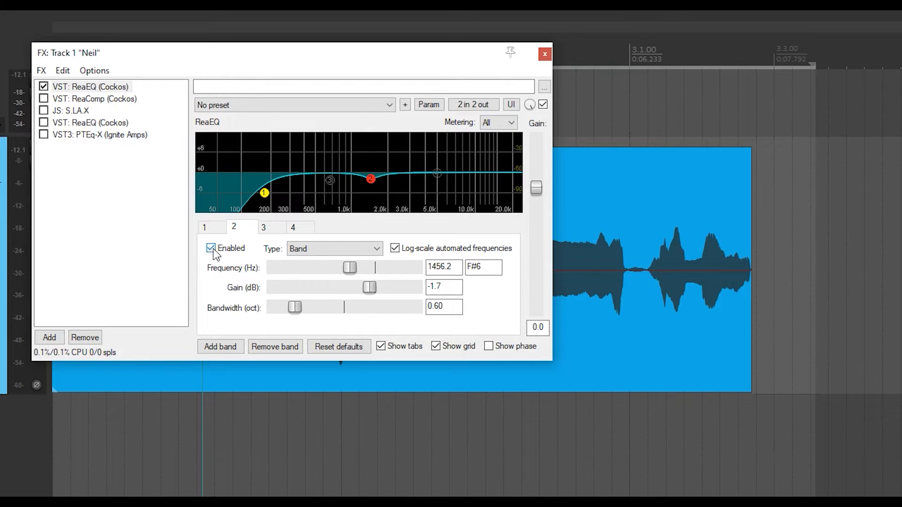
{"action": "left_click", "coordinate": [263, 227]}
{"action": "left_click", "coordinate": [210, 249]}
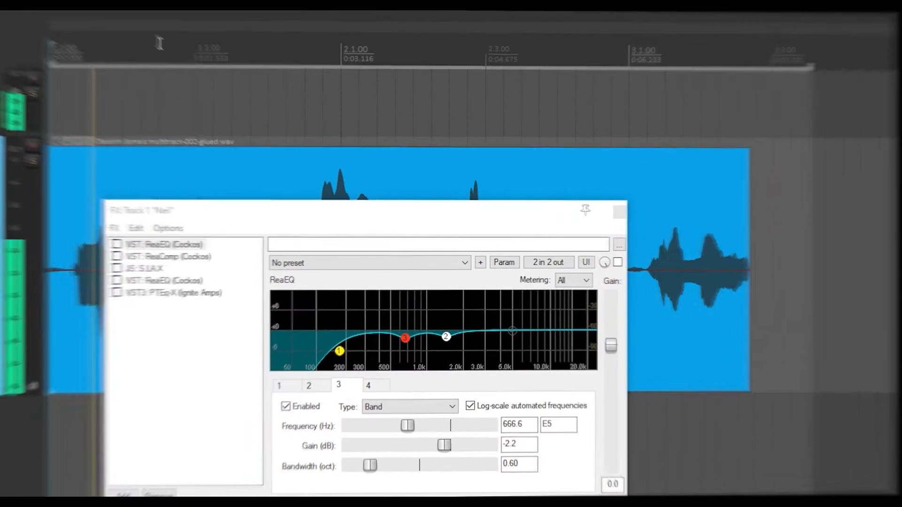
Compare the vocal with the first ReaEQ active and bypassed during playback, leaving the equalizer active.
{"action": "left_click", "coordinate": [118, 245]}
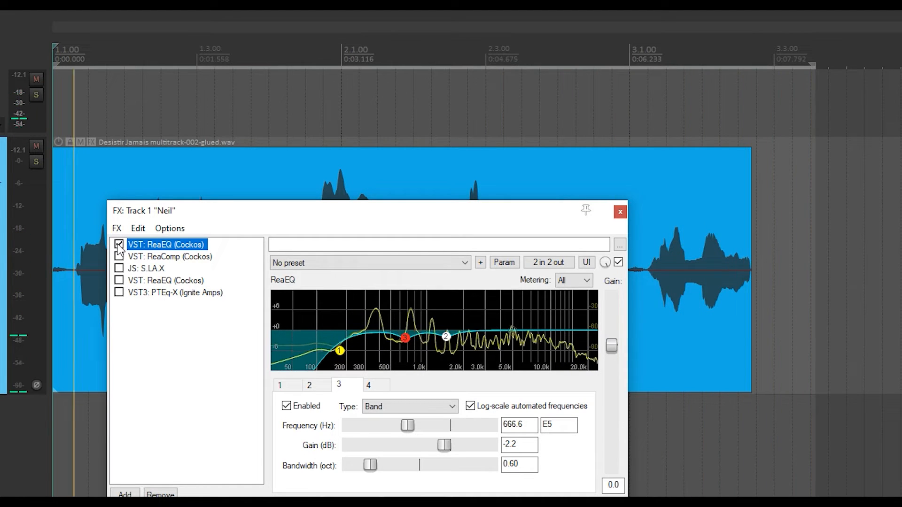
{"action": "left_click", "coordinate": [118, 245]}
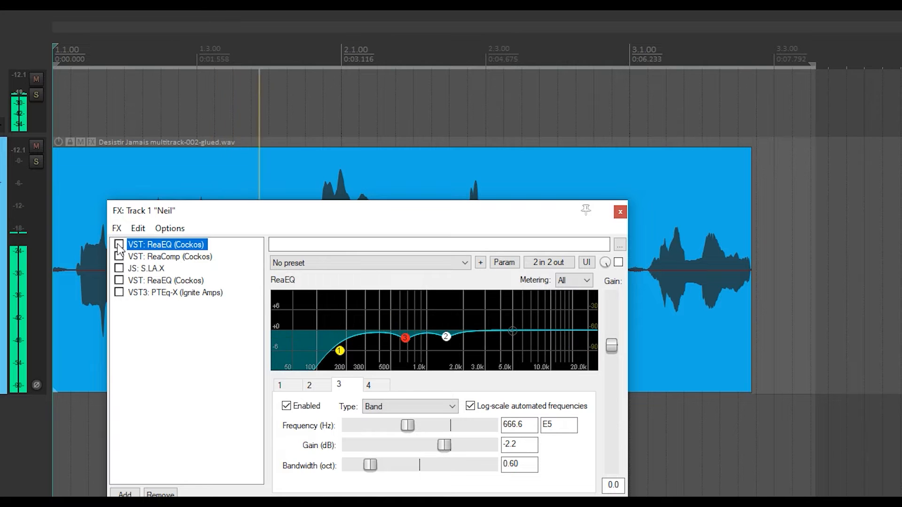
{"action": "left_click", "coordinate": [118, 245]}
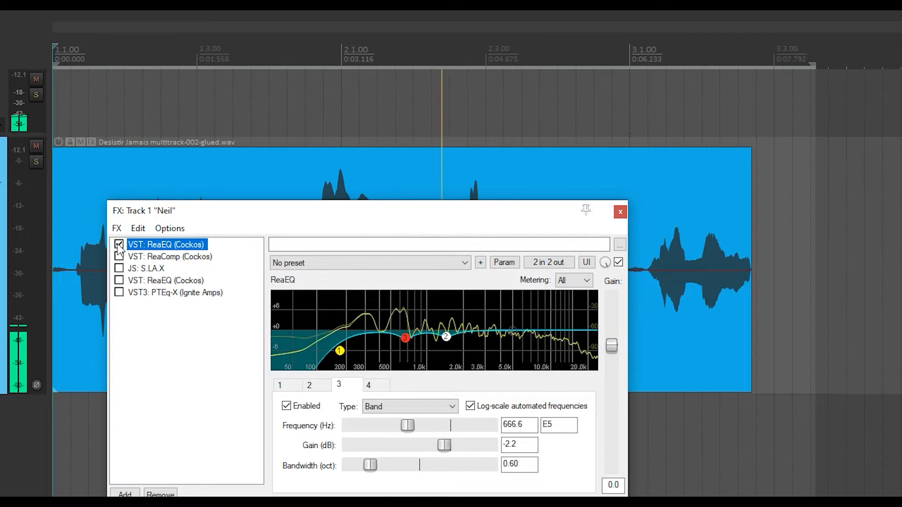
{"action": "key", "text": "space"}
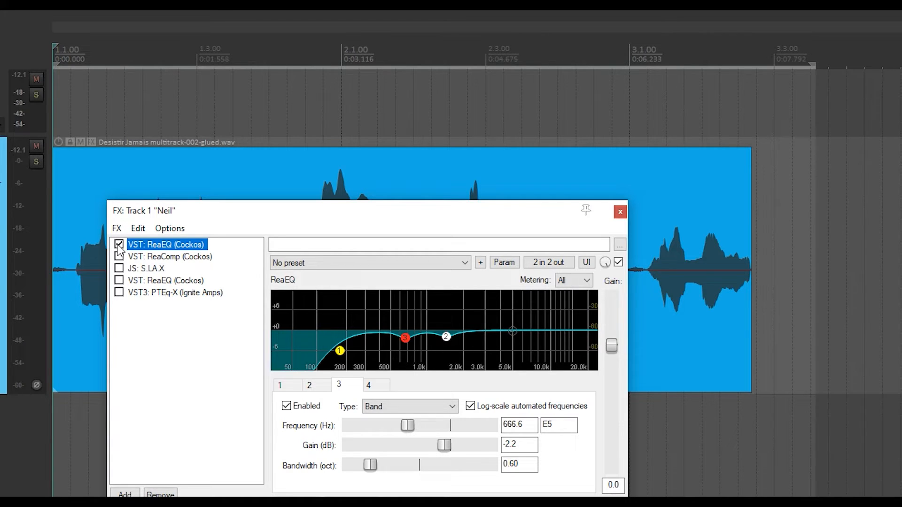
Enable ReaComp after the first ReaEQ and audition the vocal with the waveform uncovered.
{"action": "left_click", "coordinate": [167, 258]}
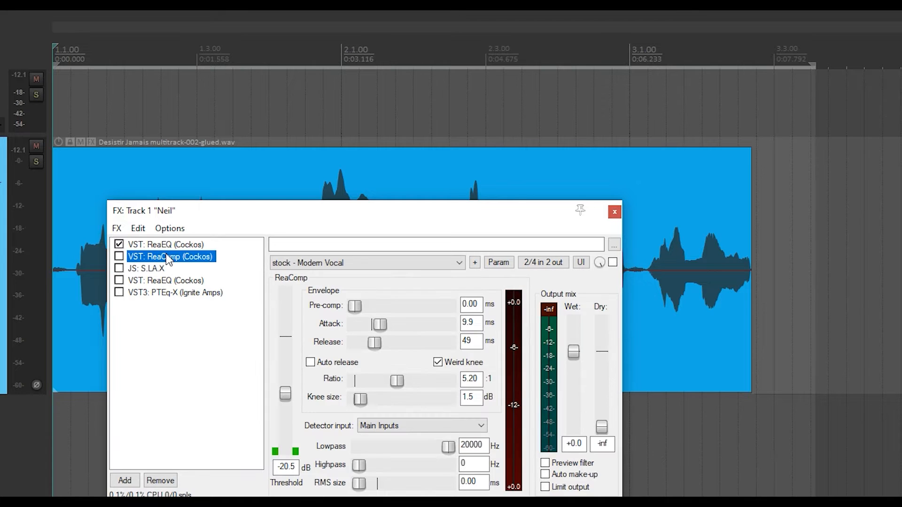
{"action": "left_click", "coordinate": [119, 256]}
{"action": "key", "text": "space"}
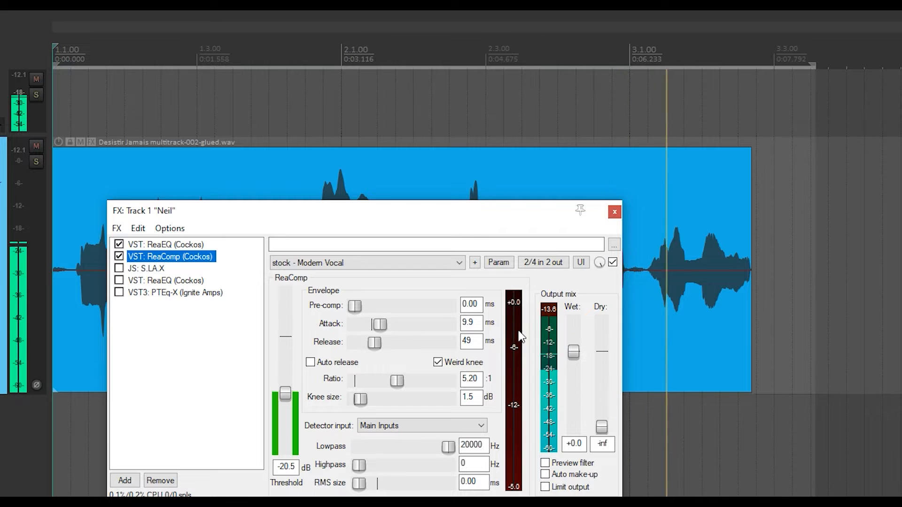
{"action": "left_click_drag", "start_coordinate": [488, 208], "coordinate": [545, 308]}
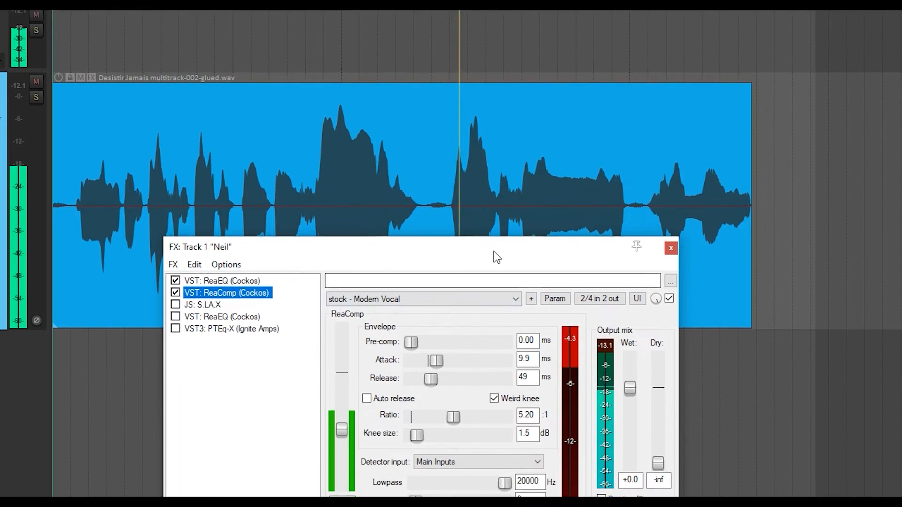
{"action": "key", "text": "space"}
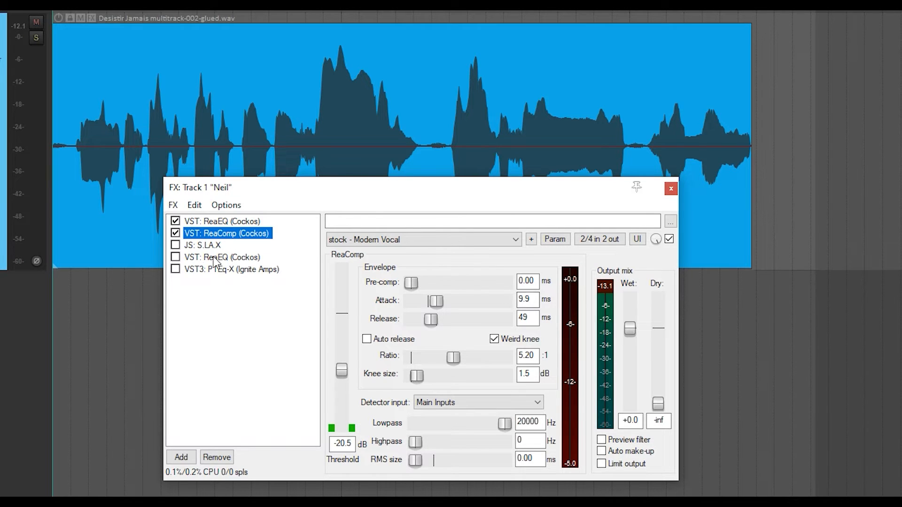
Audition the compressed vocal with the first ReaEQ bypassed and again with it re-enabled.
{"action": "left_click", "coordinate": [177, 221]}
{"action": "key", "text": "space"}
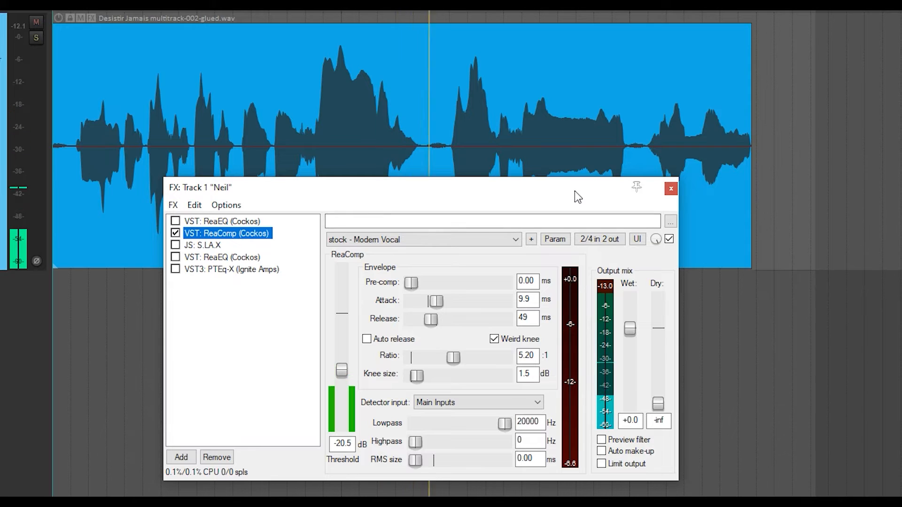
{"action": "key", "text": "space"}
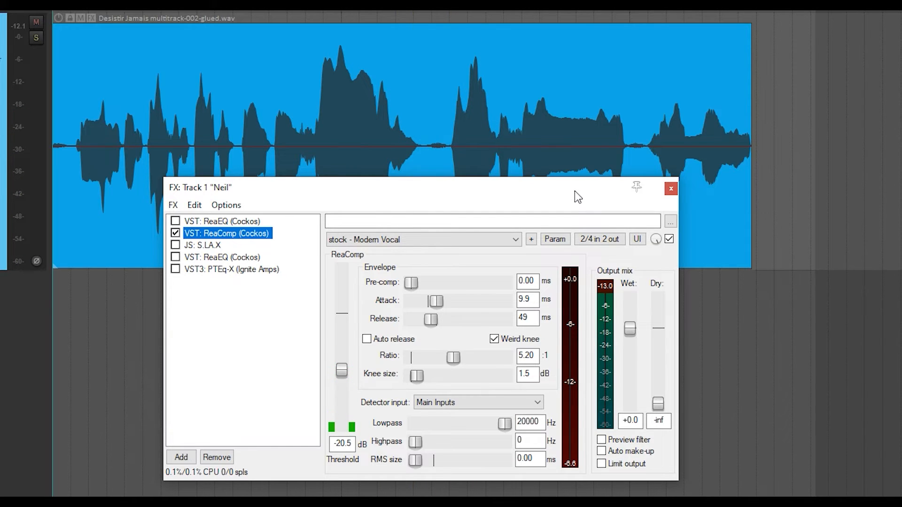
{"action": "left_click", "coordinate": [175, 221]}
{"action": "key", "text": "space"}
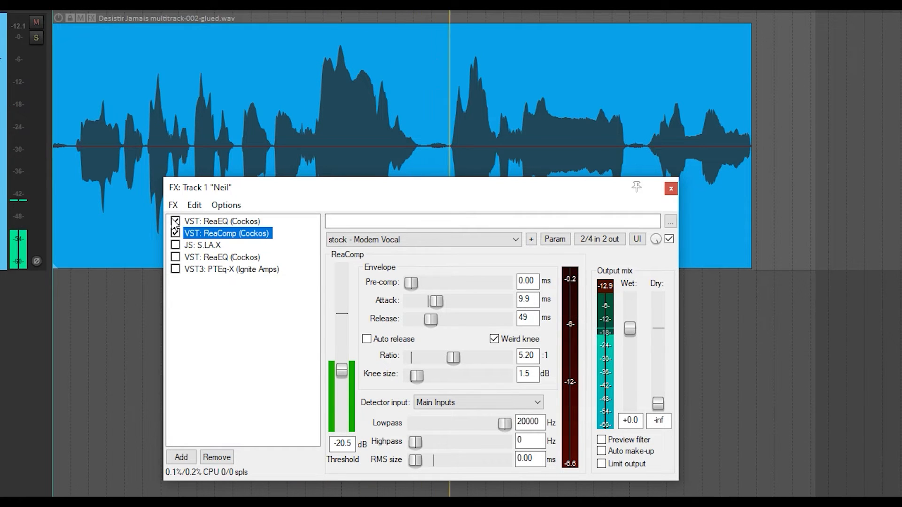
{"action": "key", "text": "space"}
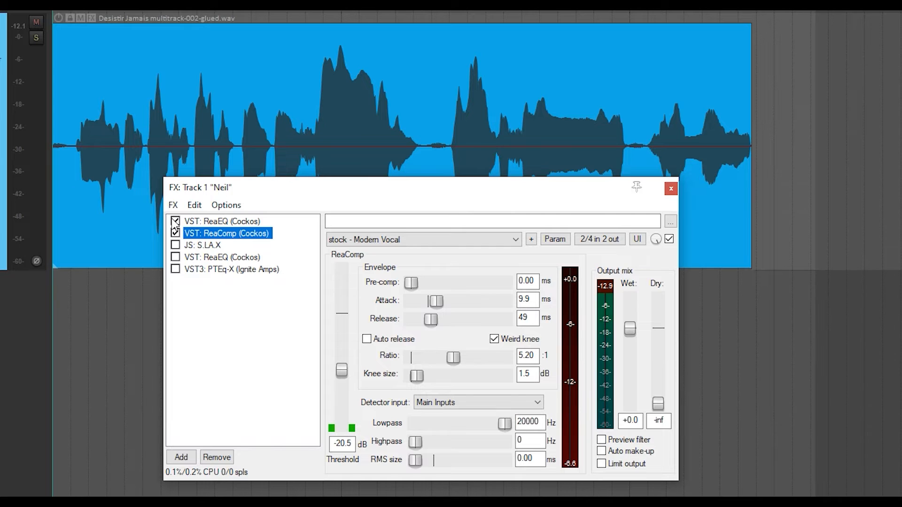
Enable the second ReaEQ, with its high-frequency boost, after the compressors.
{"action": "left_click", "coordinate": [191, 258]}
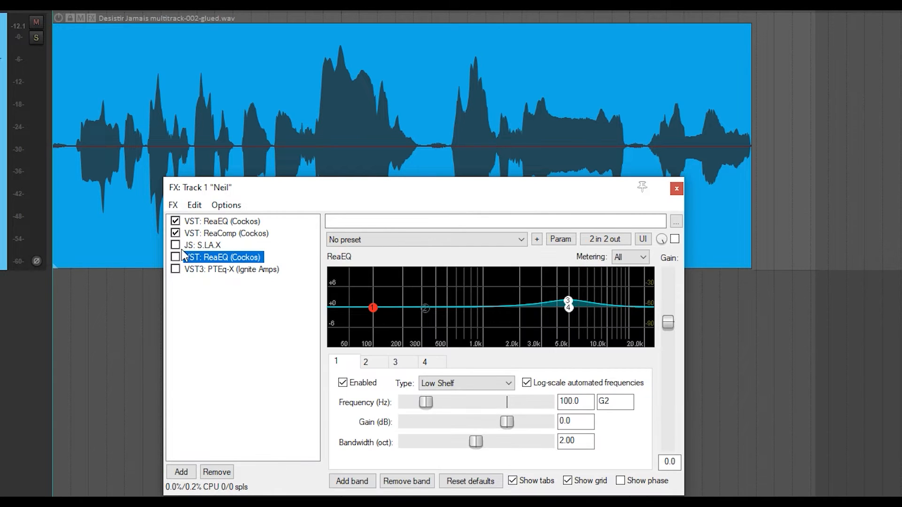
{"action": "left_click", "coordinate": [176, 258]}
{"action": "mouse_move", "coordinate": [568, 306]}
Play the vocal and compare it with the second ReaEQ bypassed and active.
{"action": "key", "text": "space"}
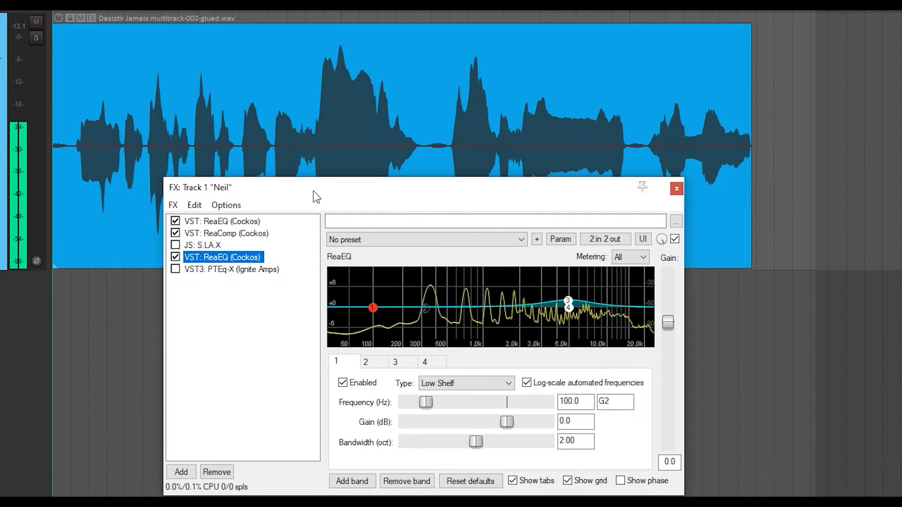
{"action": "left_click", "coordinate": [676, 239]}
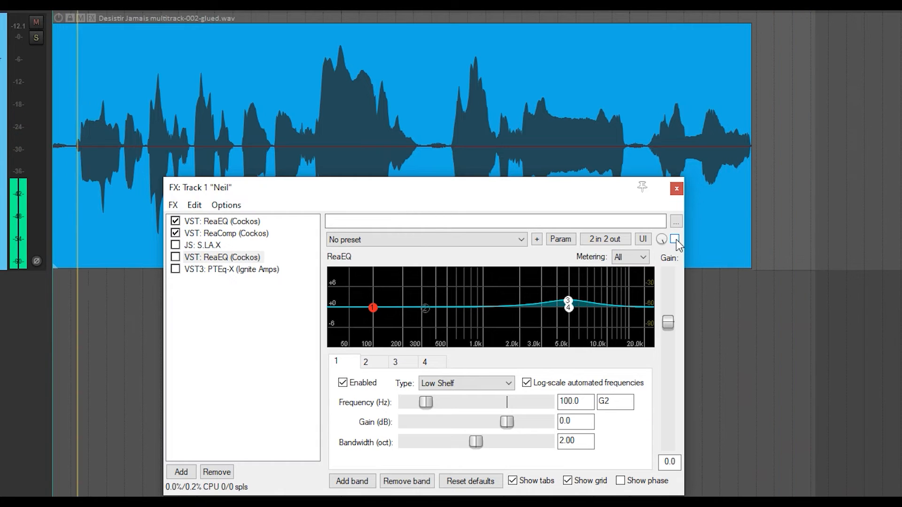
{"action": "left_click", "coordinate": [675, 240]}
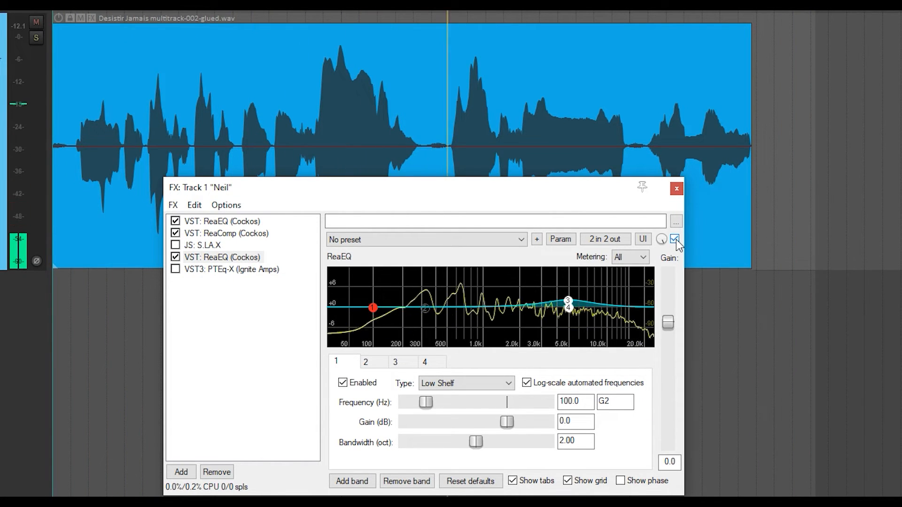
{"action": "key", "text": "space"}
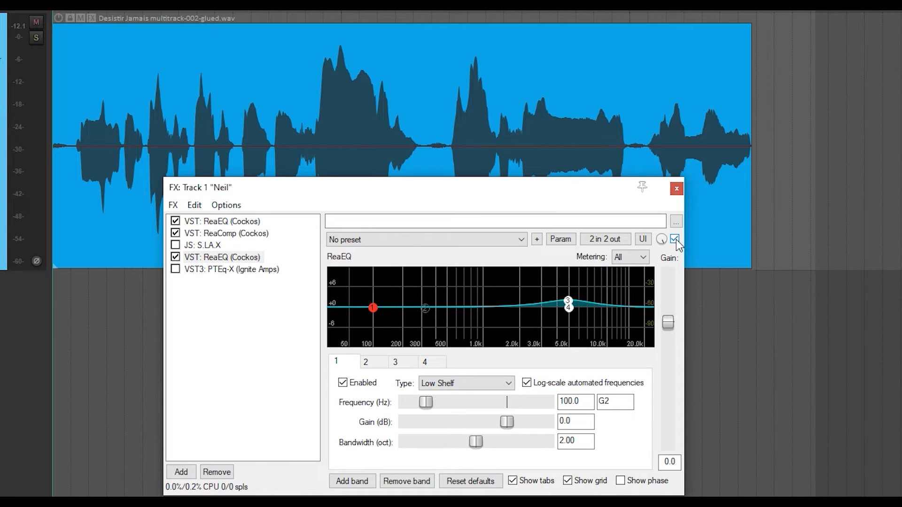
Replace the active ReaComp with the S.LA.X compressor by bypassing the former and enabling the latter.
{"action": "left_click", "coordinate": [204, 246]}
{"action": "left_click_drag", "start_coordinate": [415, 192], "coordinate": [435, 38]}
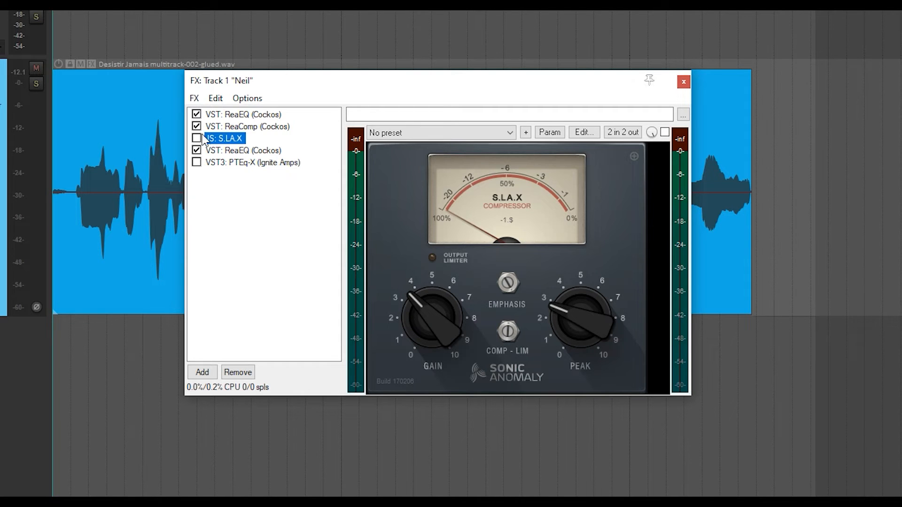
{"action": "left_click", "coordinate": [196, 126]}
{"action": "left_click", "coordinate": [196, 139]}
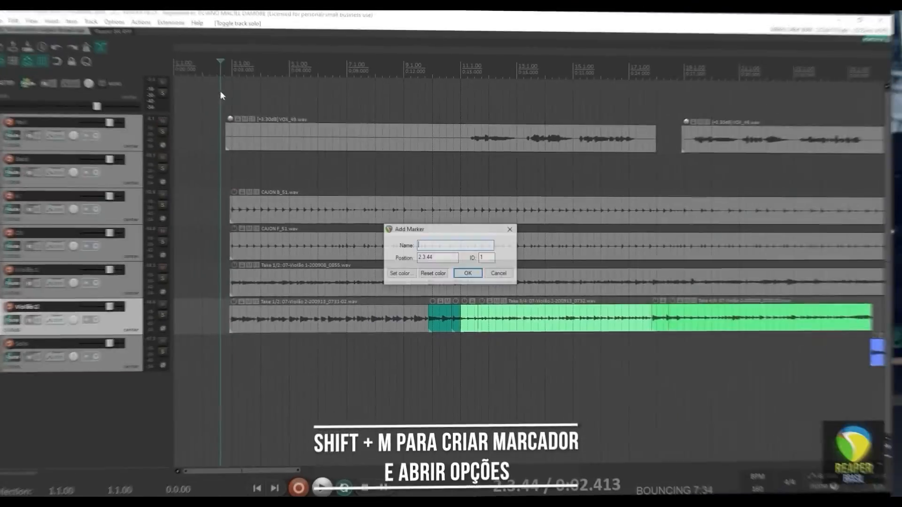
Add an unnamed marker at position 2.3.44 in the multitrack project.
{"action": "key", "text": "Return"}
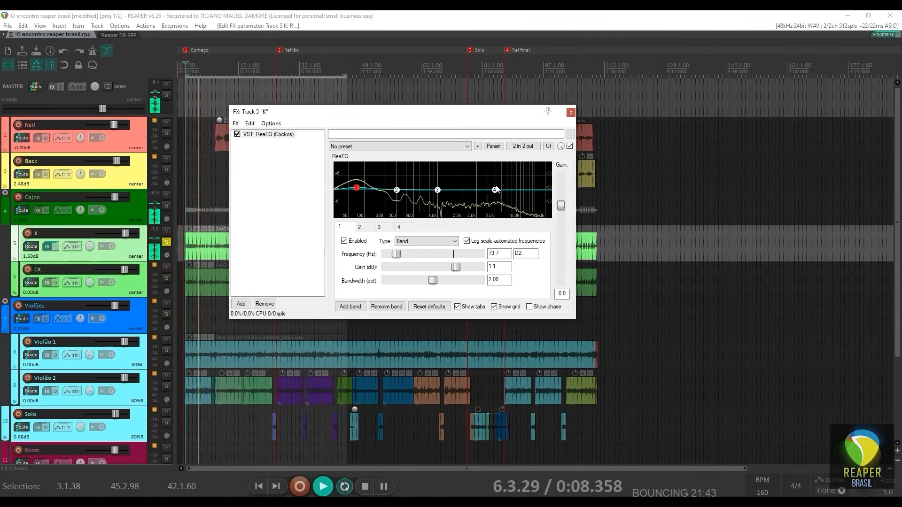
Change the filter type of band 4 in the ReaEQ on track K.
{"action": "left_click", "coordinate": [494, 190]}
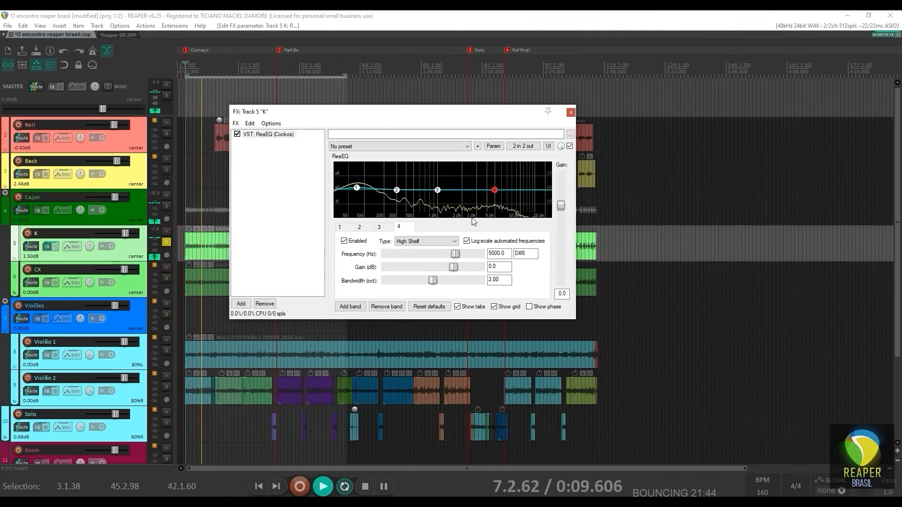
{"action": "left_click", "coordinate": [426, 241]}
{"action": "left_click", "coordinate": [422, 262]}
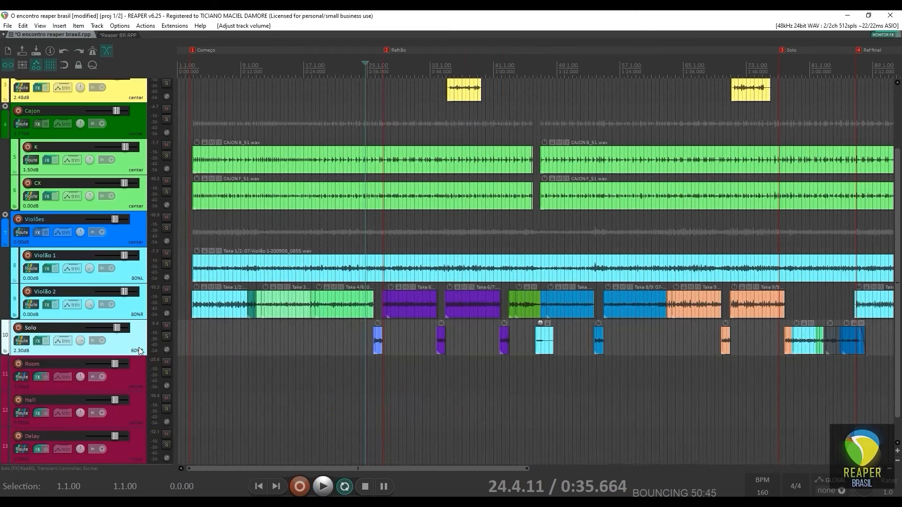
Show the Solo track's volume envelope and adjust it over the first three clips.
{"action": "key", "text": "v"}
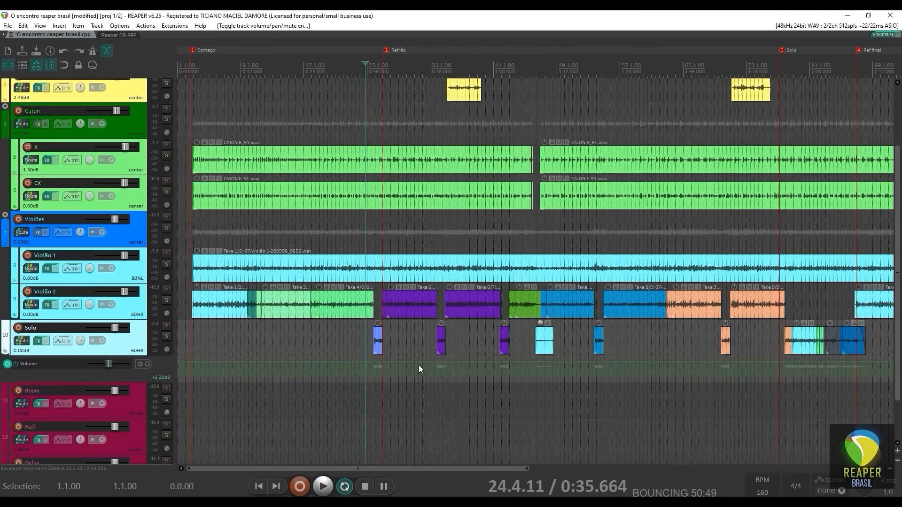
{"action": "left_click_drag", "start_coordinate": [369, 368], "coordinate": [529, 332]}
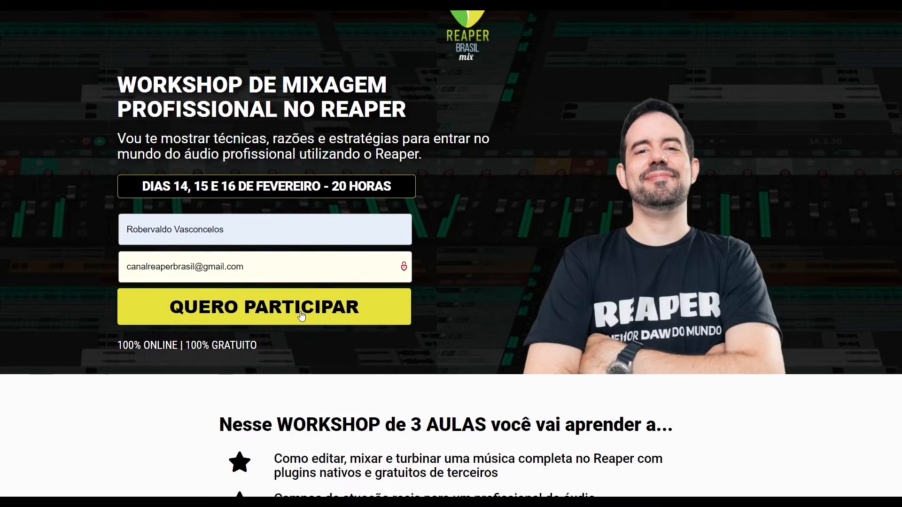
In the browser, submit the mixing workshop registration form and enter the workshop's WhatsApp group.
{"action": "left_click", "coordinate": [301, 316]}
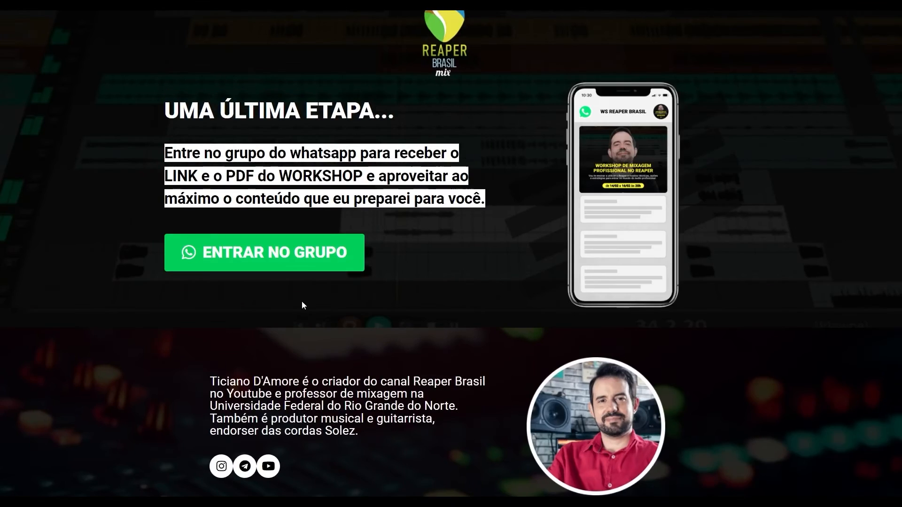
{"action": "left_click", "coordinate": [302, 254]}
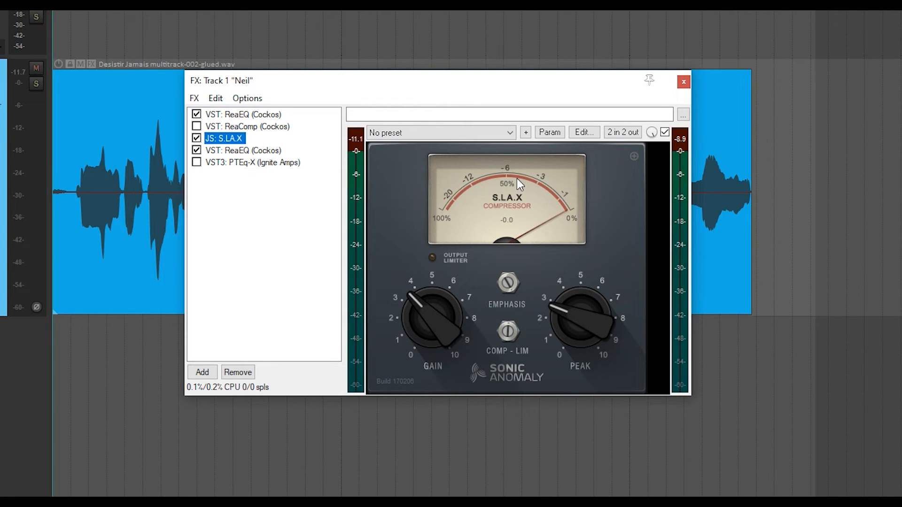
Compare the two compressors by swapping the bypass of ReaComp and S.LA.X together, playing the vocal with each one active.
{"action": "left_click", "coordinate": [248, 127], "text": "ctrl"}
{"action": "key", "text": "ctrl+b"}
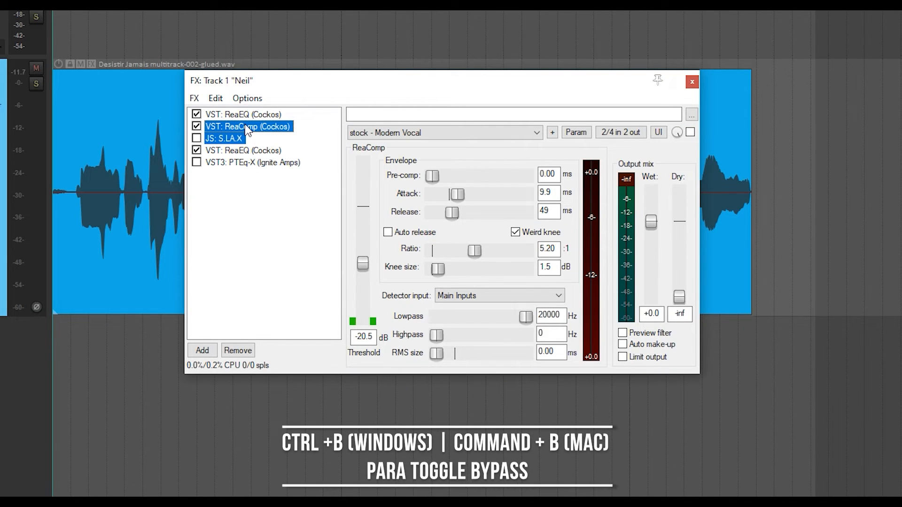
{"action": "key", "text": "ctrl+b"}
{"action": "key", "text": "space"}
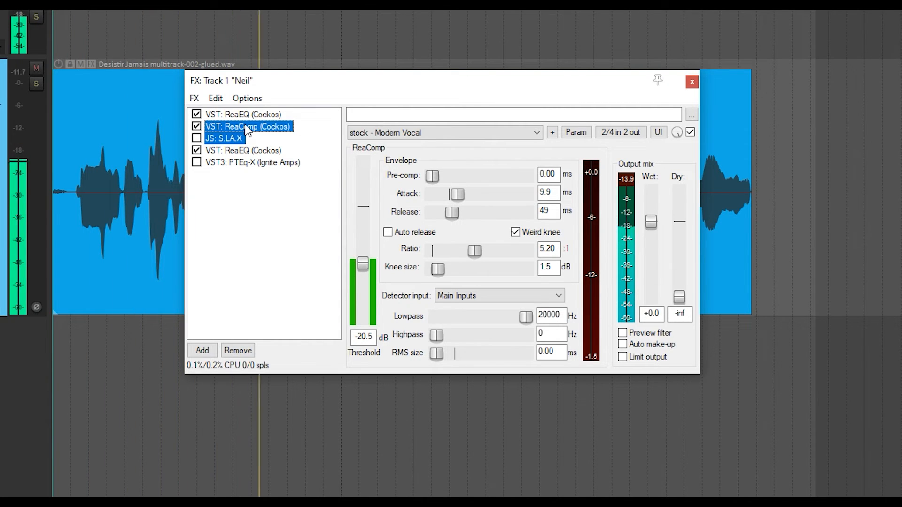
{"action": "key", "text": "space"}
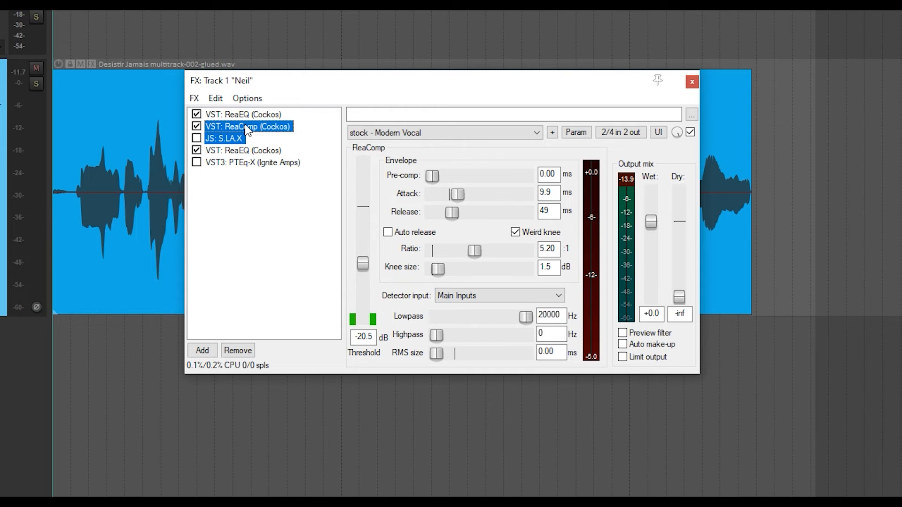
{"action": "key", "text": "ctrl+b"}
{"action": "key", "text": "space"}
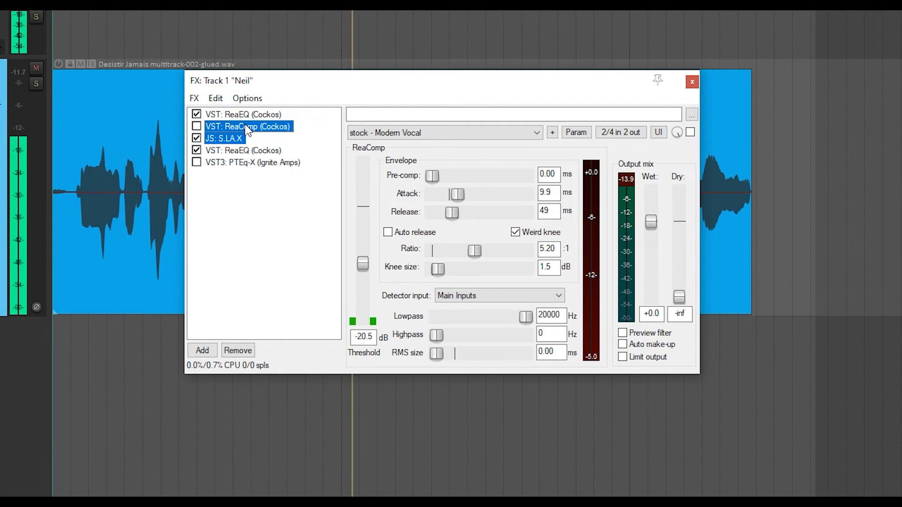
{"action": "key", "text": "space"}
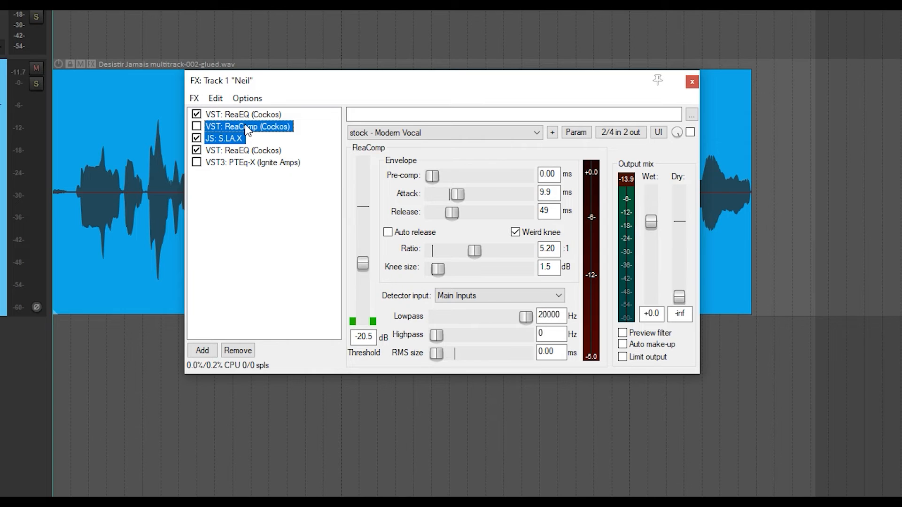
{"action": "left_click", "coordinate": [253, 137]}
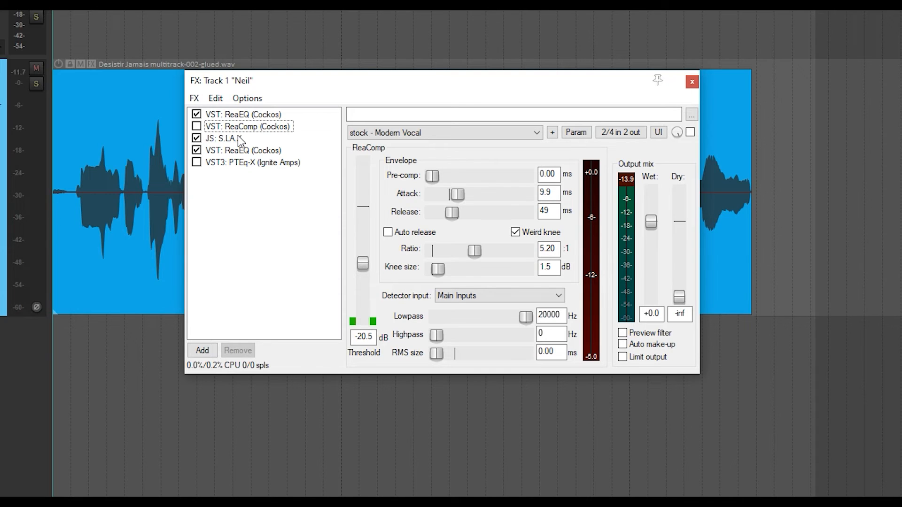
Bypass the second ReaEQ, enable PTEq-X in its place and bring its whole interface into view.
{"action": "left_click", "coordinate": [196, 151]}
{"action": "left_click", "coordinate": [196, 162]}
{"action": "left_click", "coordinate": [242, 163]}
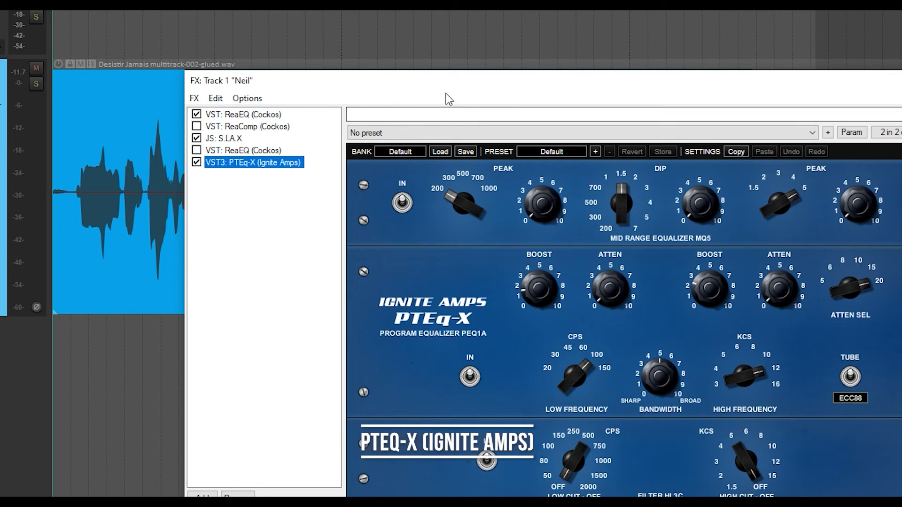
{"action": "left_click_drag", "start_coordinate": [446, 92], "coordinate": [336, 8]}
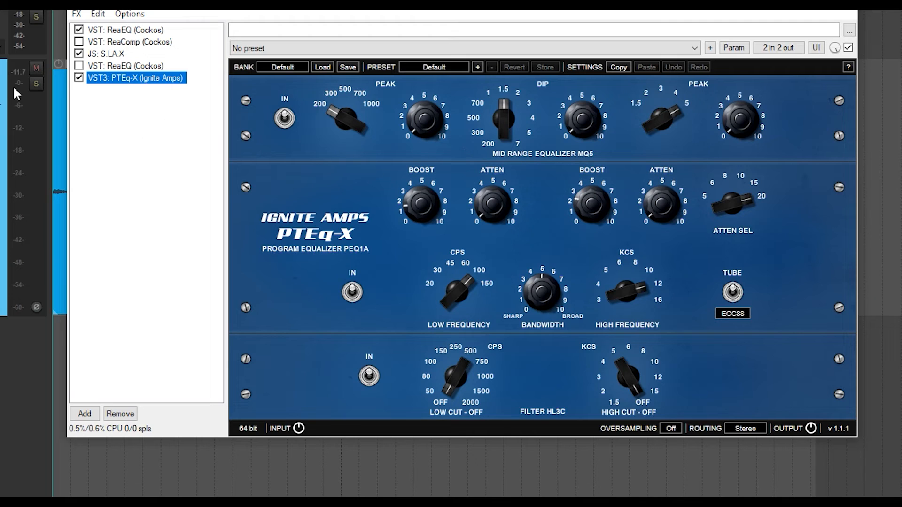
Compare the vocal with and without PTEq-X by toggling its bypass during playback, leaving it enabled and stopping playback.
{"action": "left_click", "coordinate": [81, 80]}
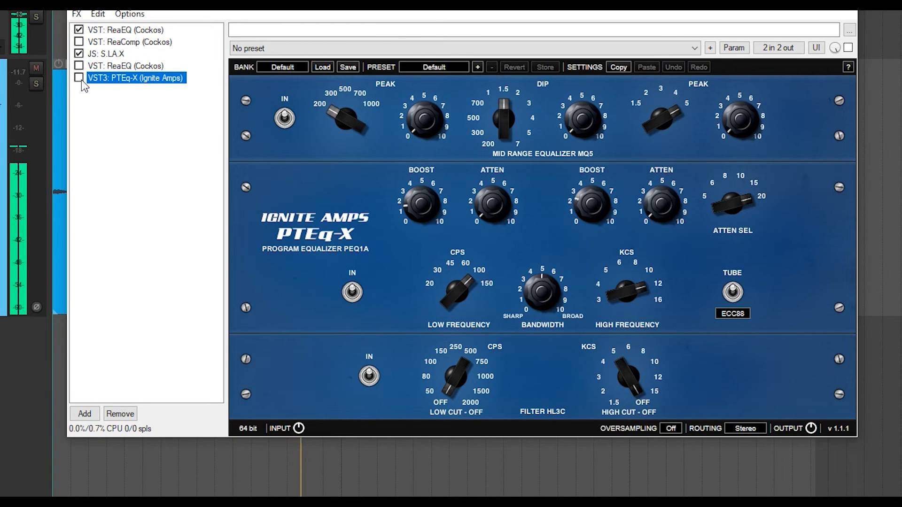
{"action": "left_click", "coordinate": [81, 80]}
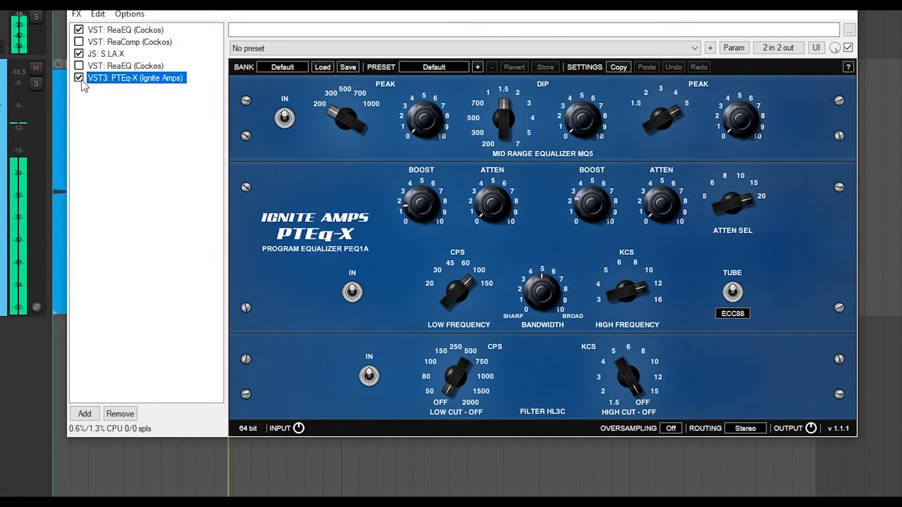
{"action": "left_click", "coordinate": [79, 78]}
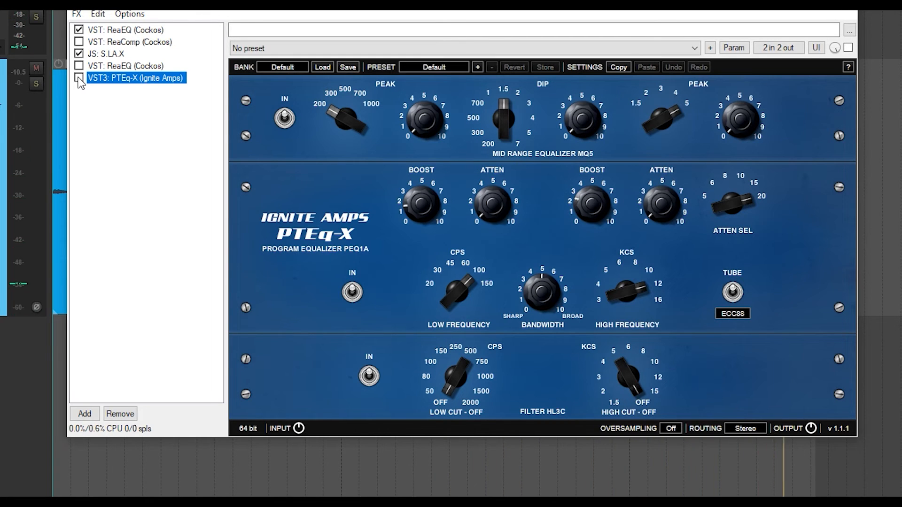
{"action": "left_click", "coordinate": [79, 78]}
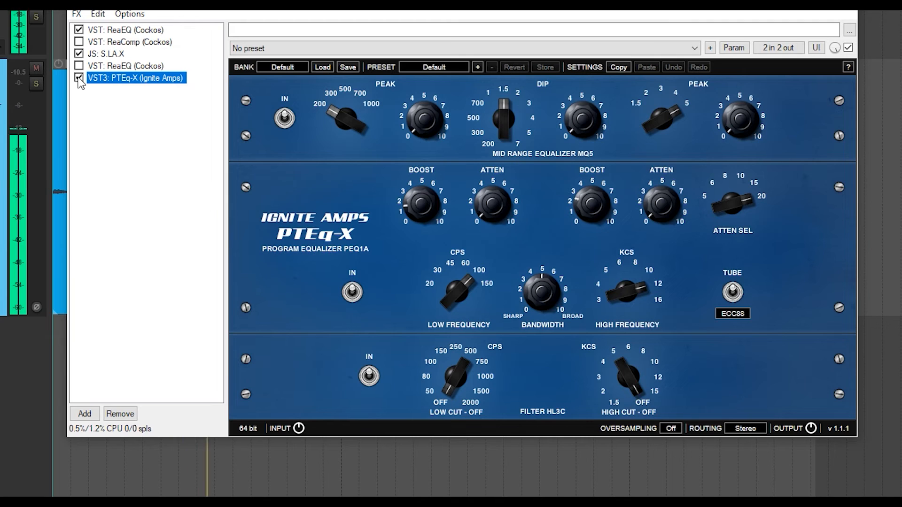
{"action": "left_click", "coordinate": [79, 78]}
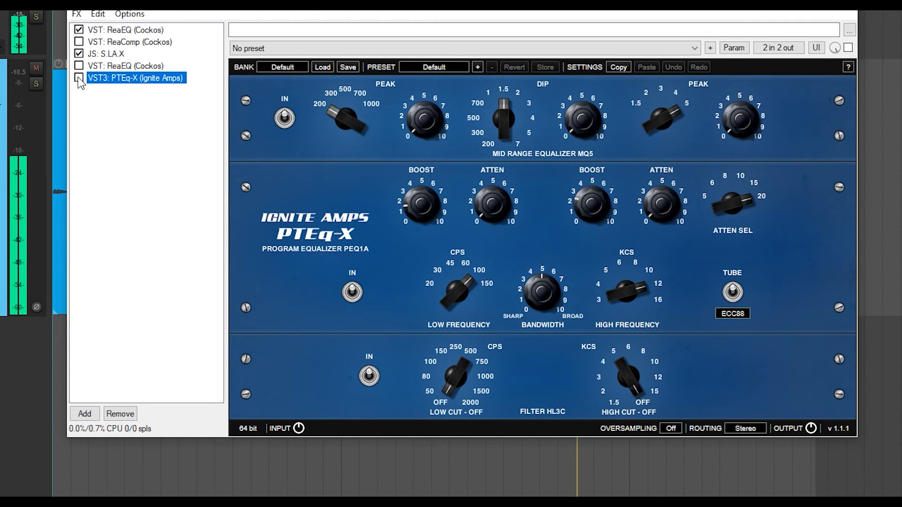
{"action": "left_click", "coordinate": [79, 78]}
{"action": "key", "text": "space"}
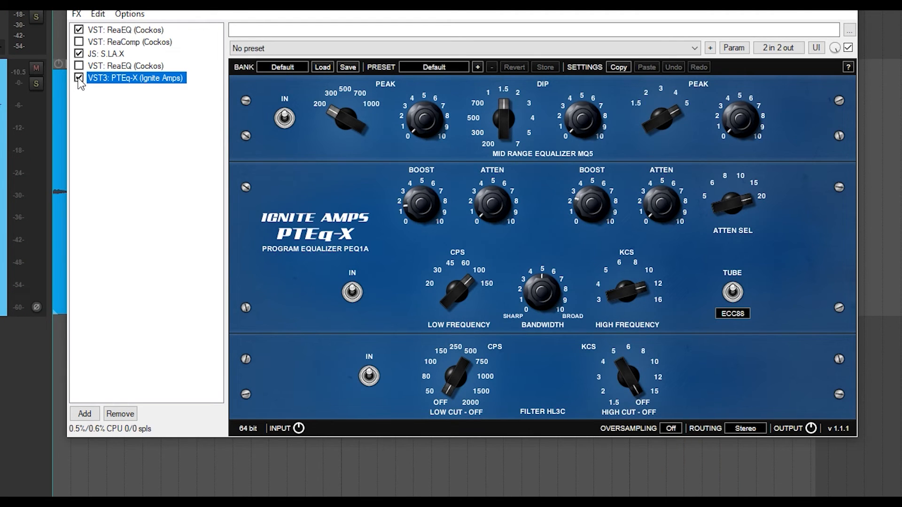
Show ReaComp's settings, try its detector highpass at 248 Hz and return it to 0 Hz.
{"action": "left_click", "coordinate": [111, 42]}
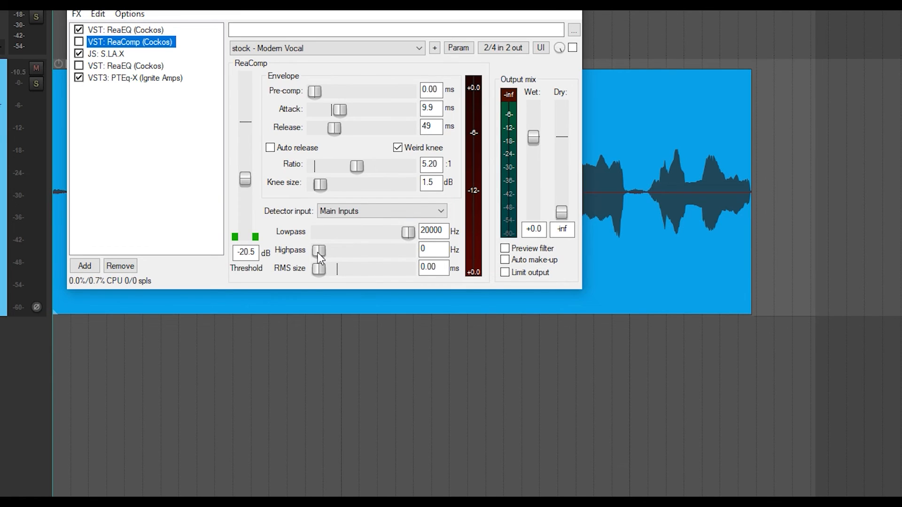
{"action": "left_click_drag", "start_coordinate": [318, 254], "coordinate": [343, 254]}
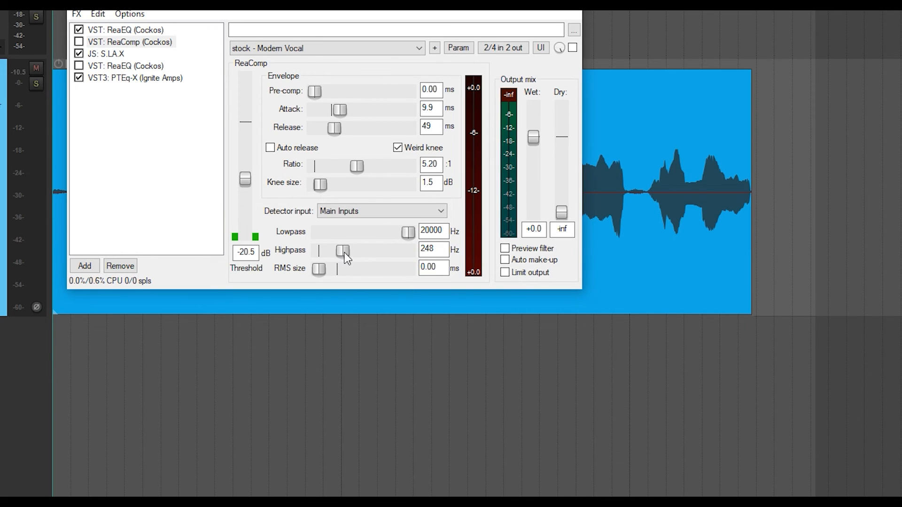
{"action": "left_click_drag", "start_coordinate": [343, 253], "coordinate": [308, 251]}
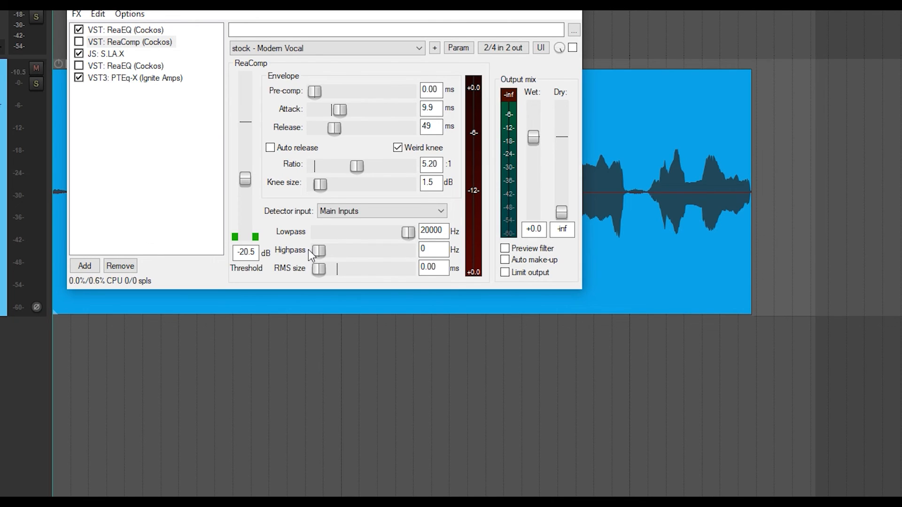